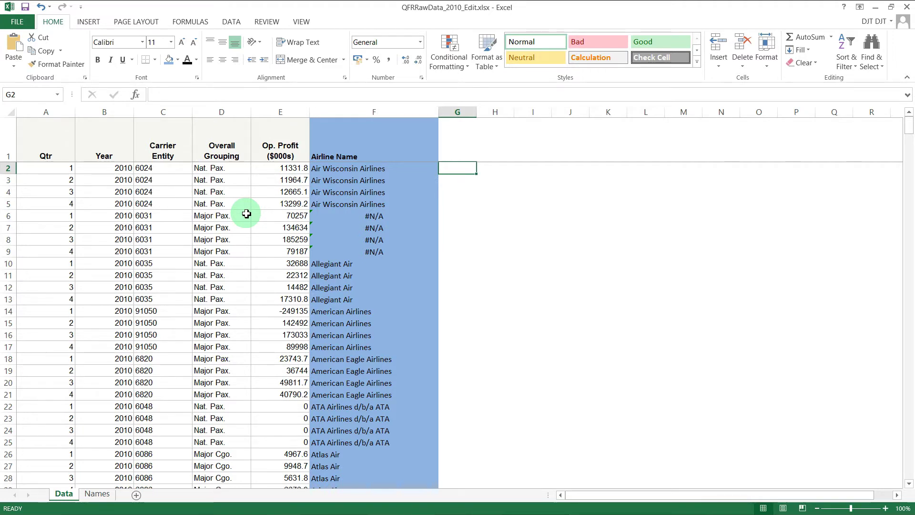
Review F2's VLOOKUP and the data in columns A–E, then view the Names carrier-code sheet.
left_click(376, 113)
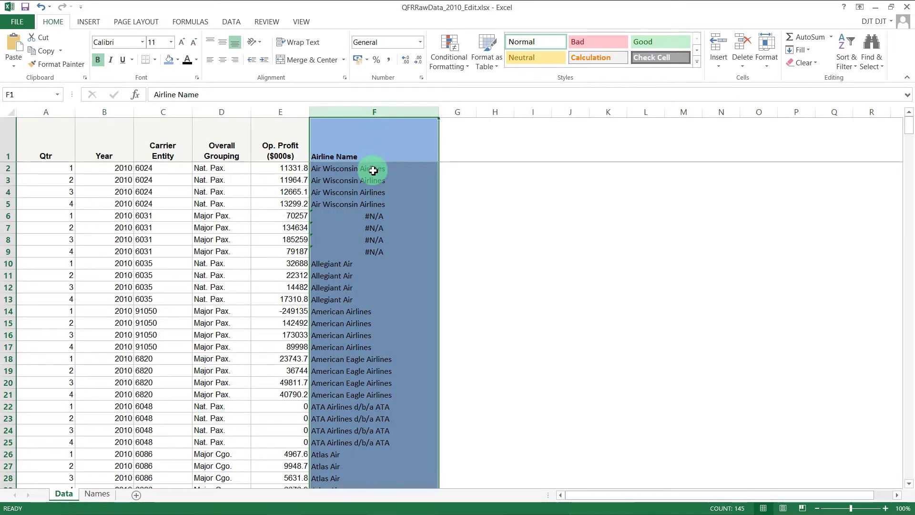
left_click(375, 172)
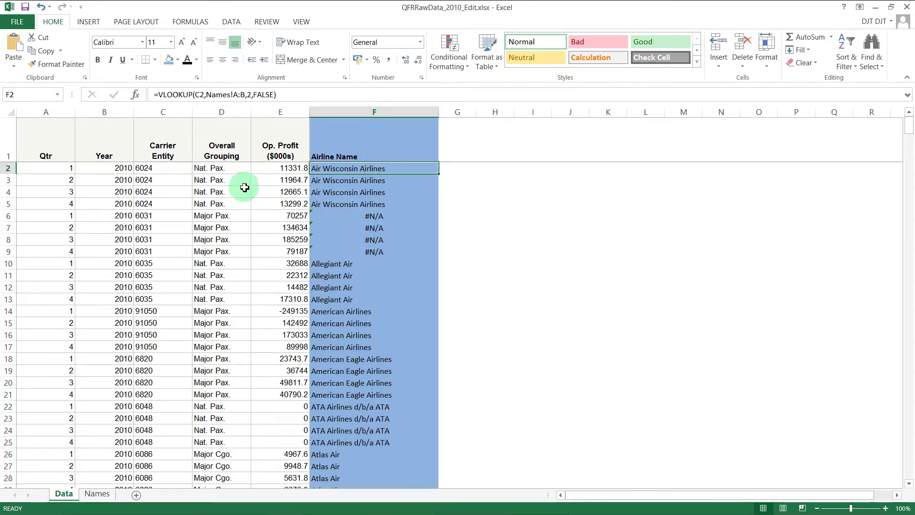
left_click(289, 215)
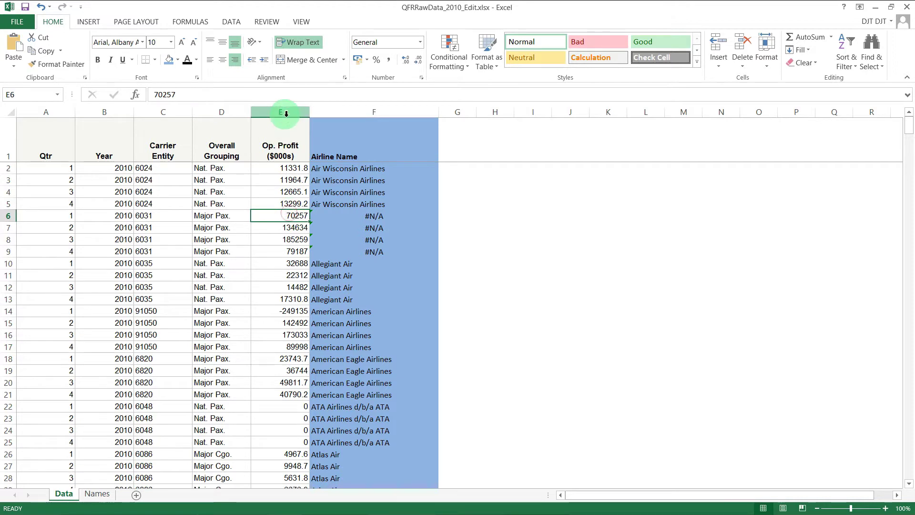
left_click(267, 114)
left_click_drag(265, 115, 43, 125)
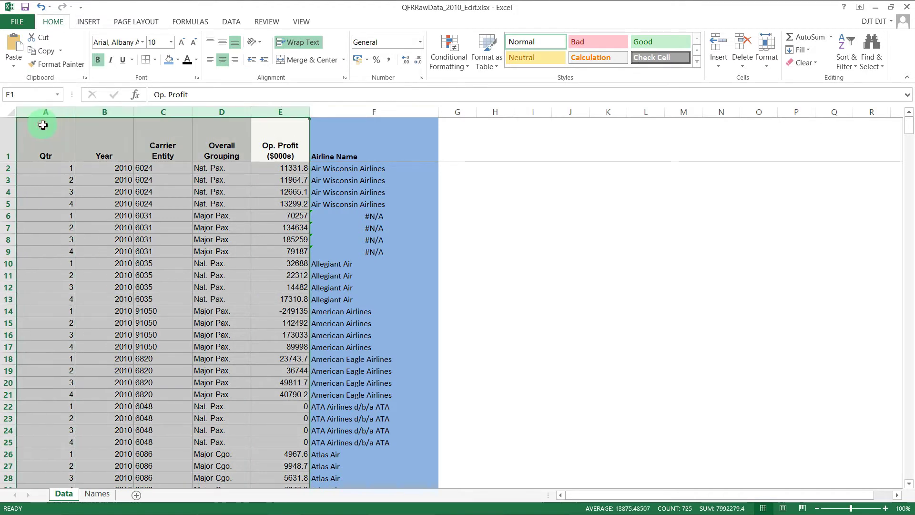
left_click(163, 171)
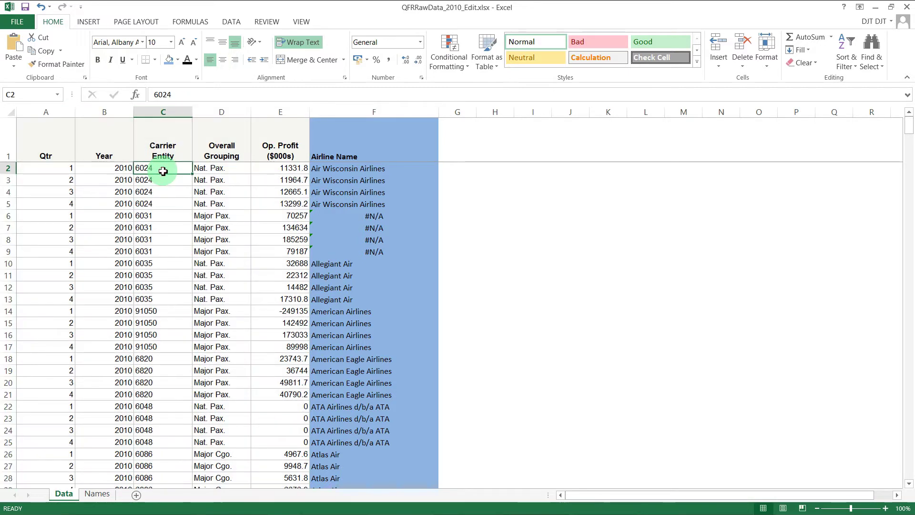
left_click(332, 168)
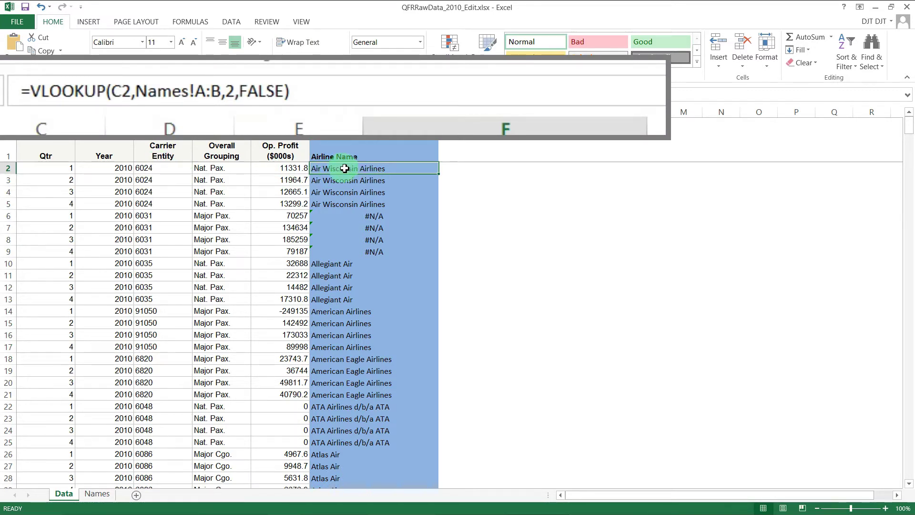
left_click(100, 499)
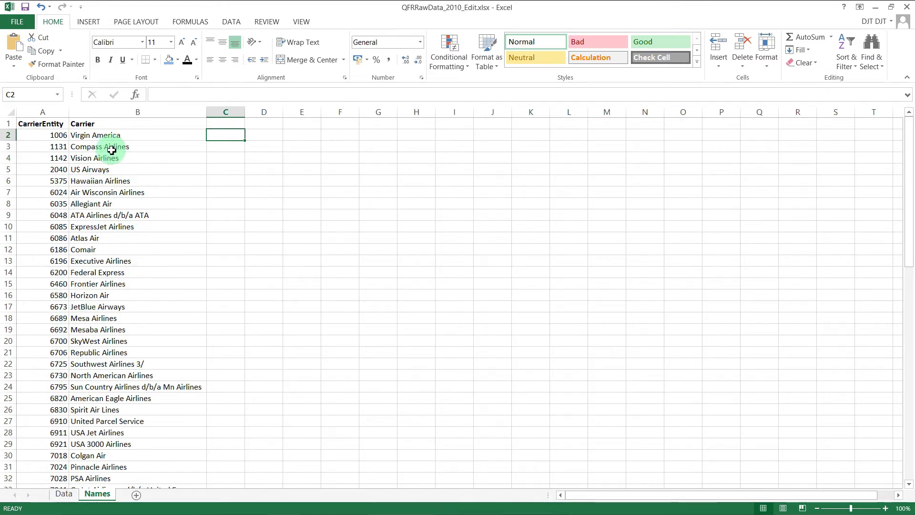
Return to the Data sheet and check the grouping value in D3.
left_click(68, 495)
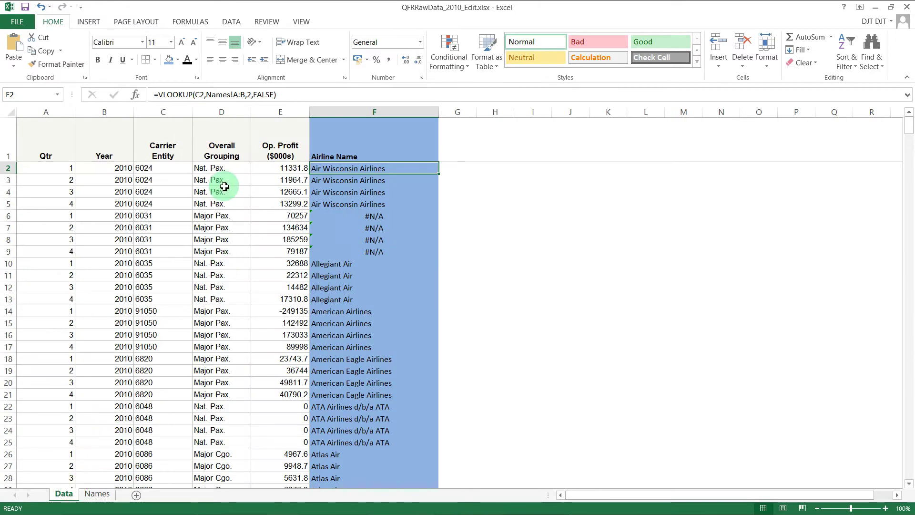
left_click(224, 180)
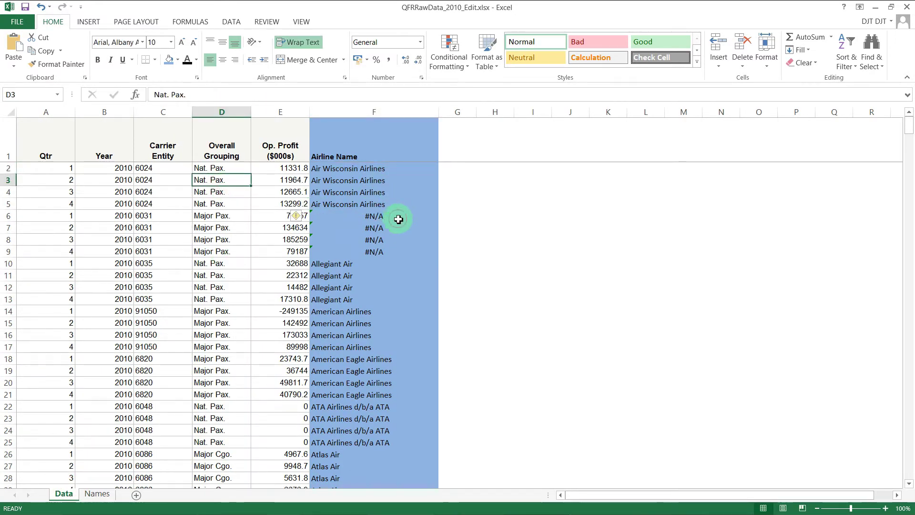
left_click_drag(398, 219, 376, 249)
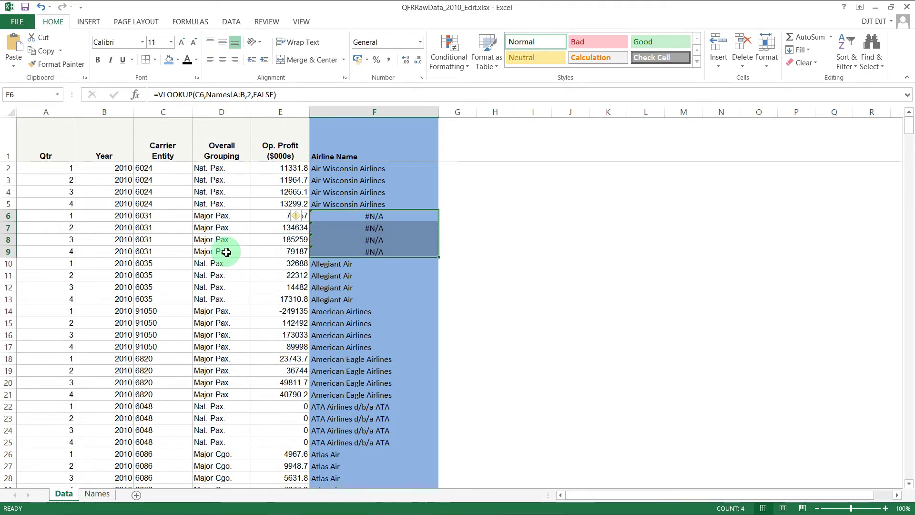
left_click(154, 217)
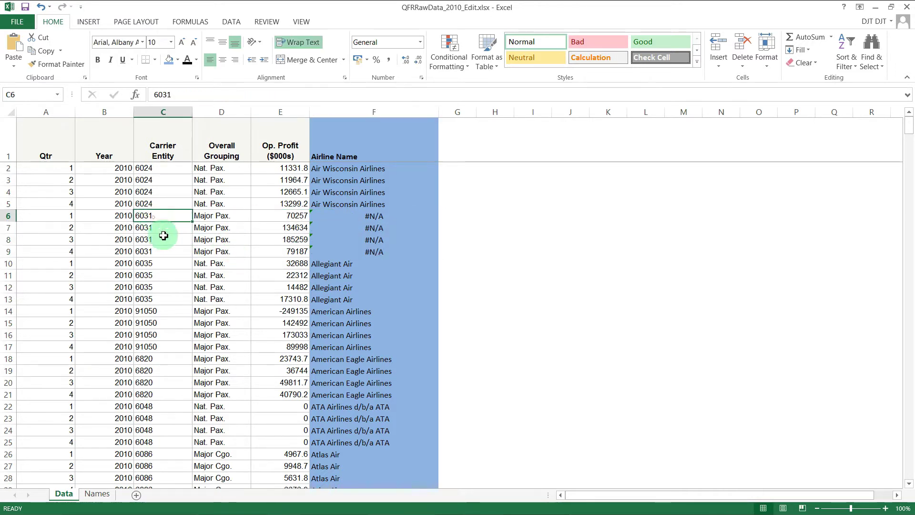
left_click_drag(162, 217, 168, 251)
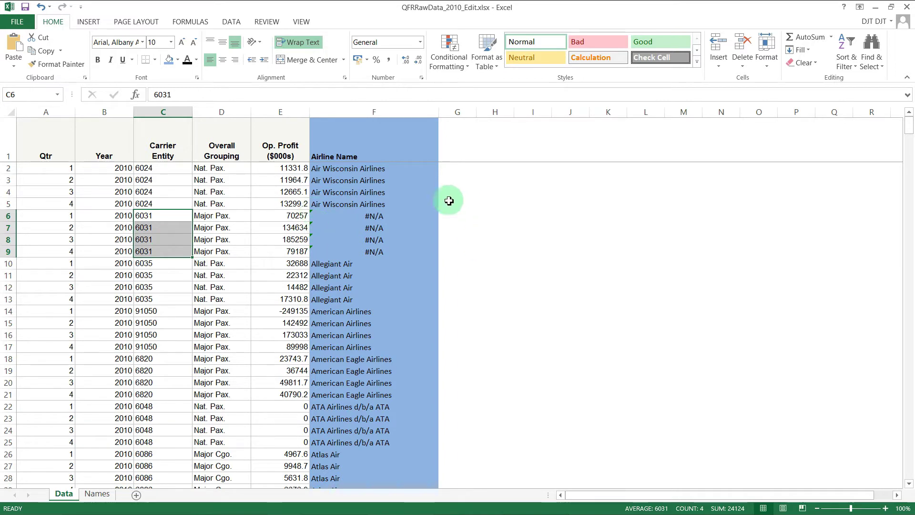
left_click(450, 169)
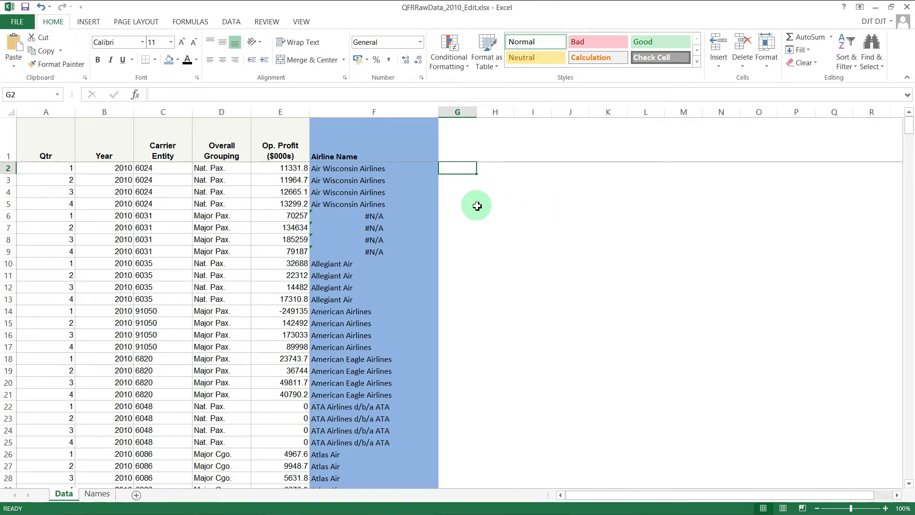
left_click(176, 94)
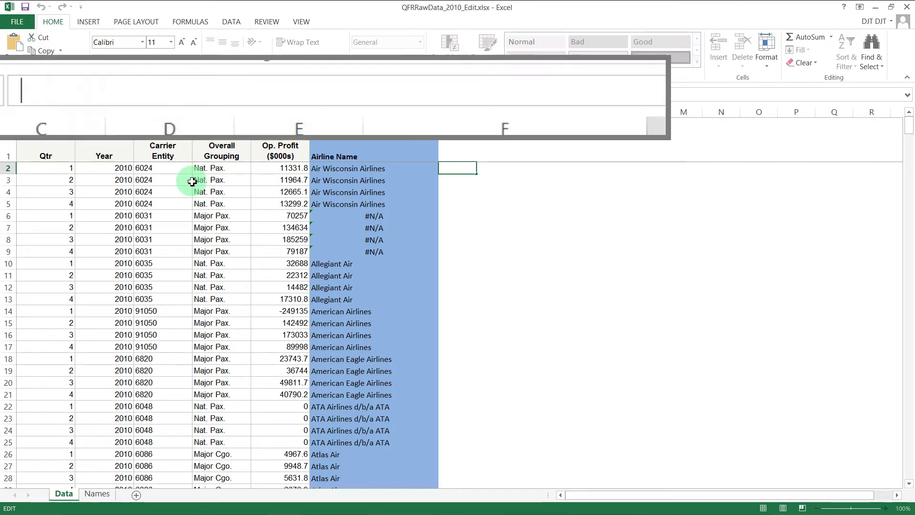
Enter =IF(ISERROR(F2),"ERROR","") in G2 to flag a failed Airline Name lookup.
type("=if")
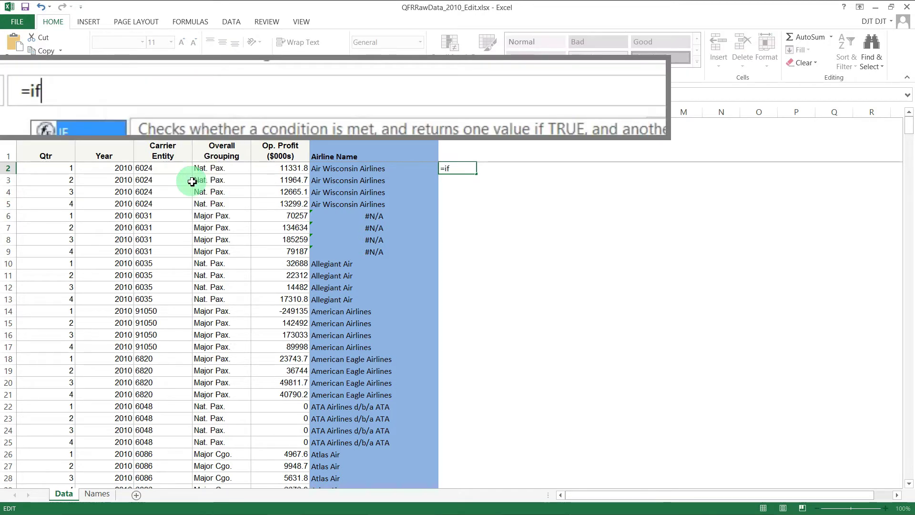
type("(")
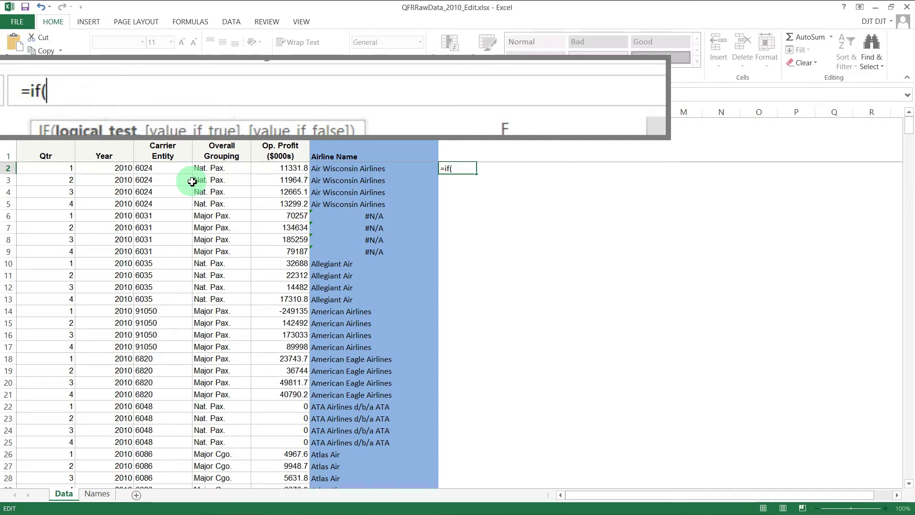
type("iserror")
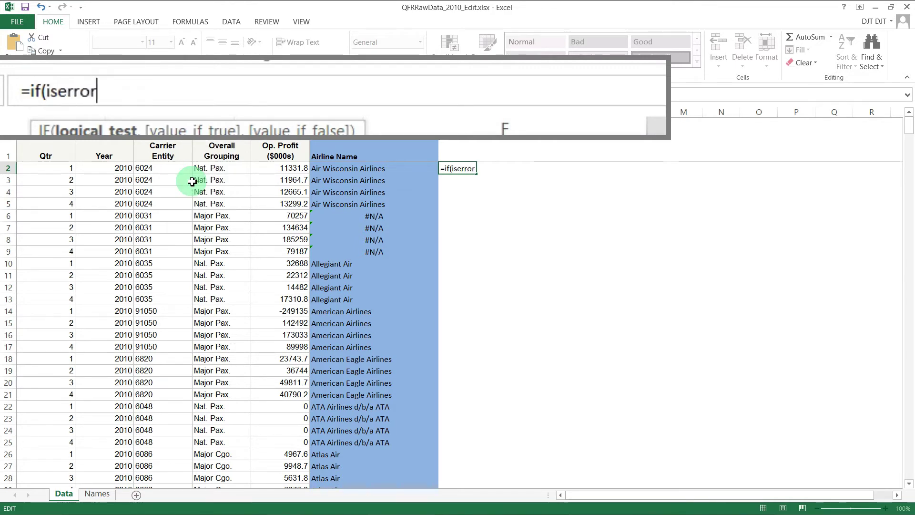
type("(")
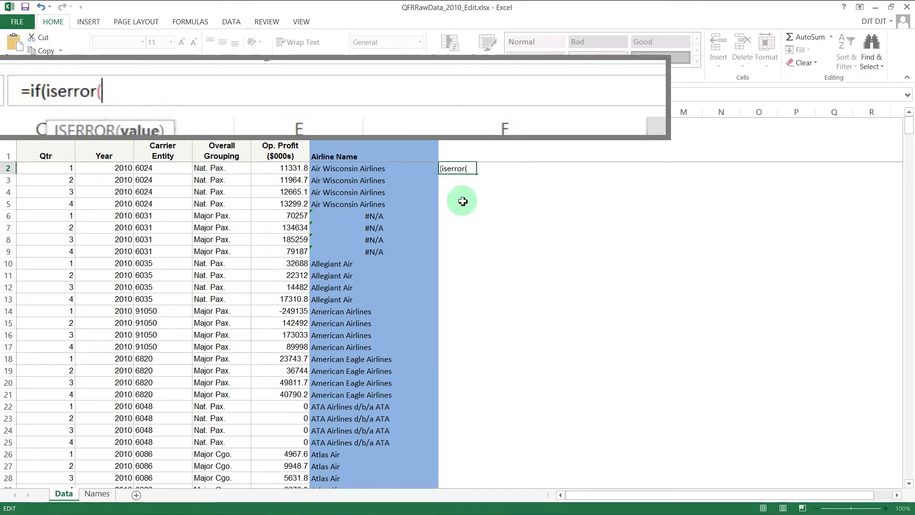
left_click(387, 171)
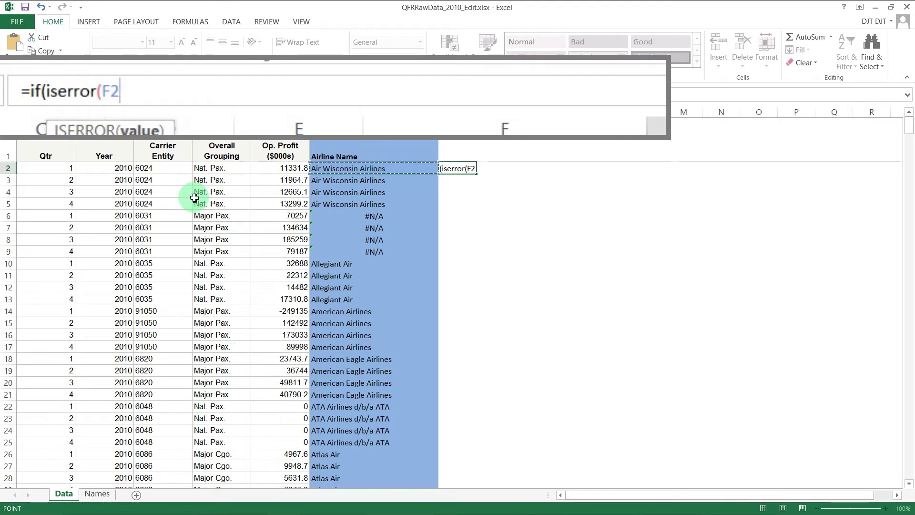
type(")")
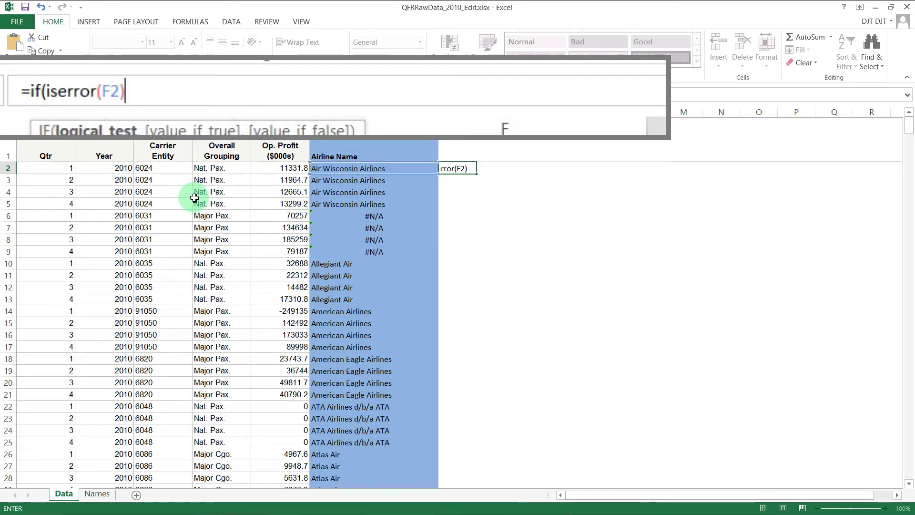
type(",")
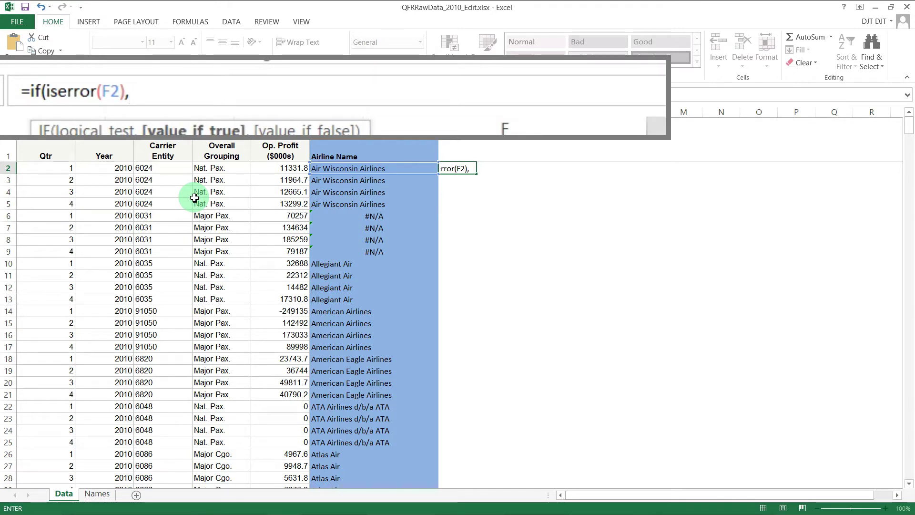
type("E")
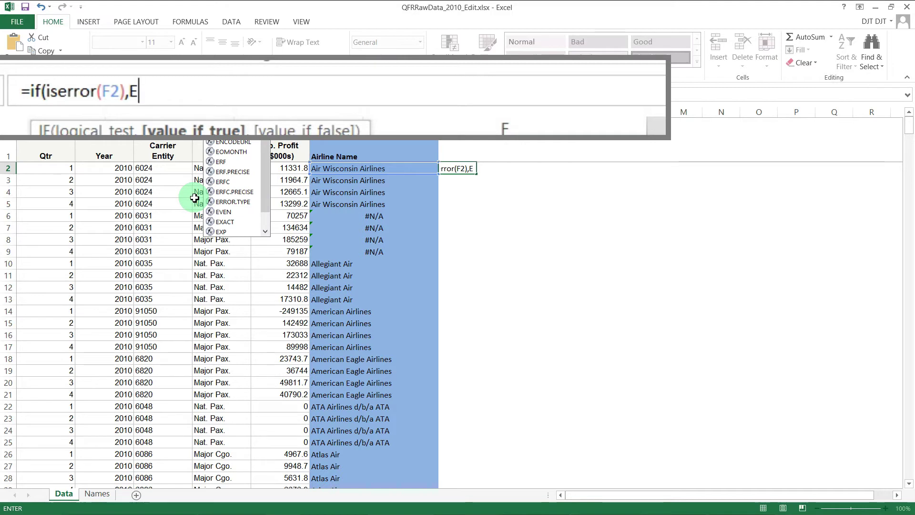
key("BackSpace")
type("\"")
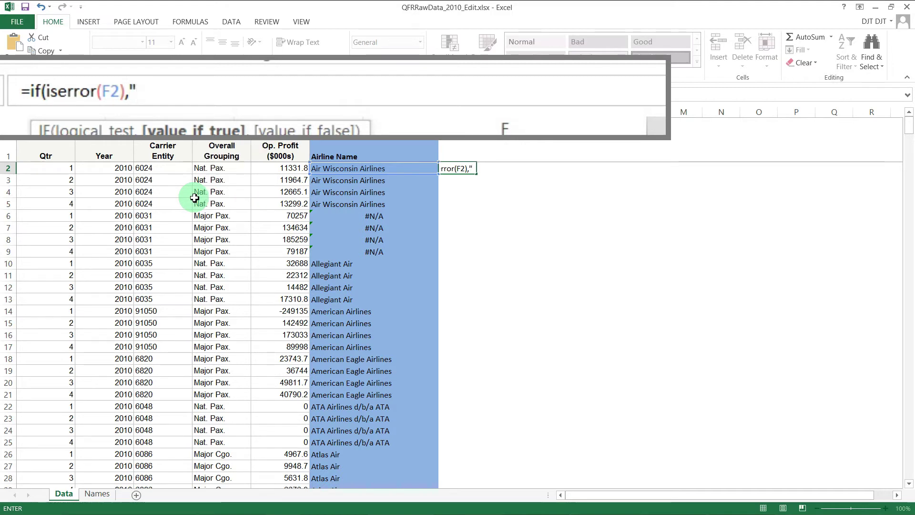
type("ERROR")
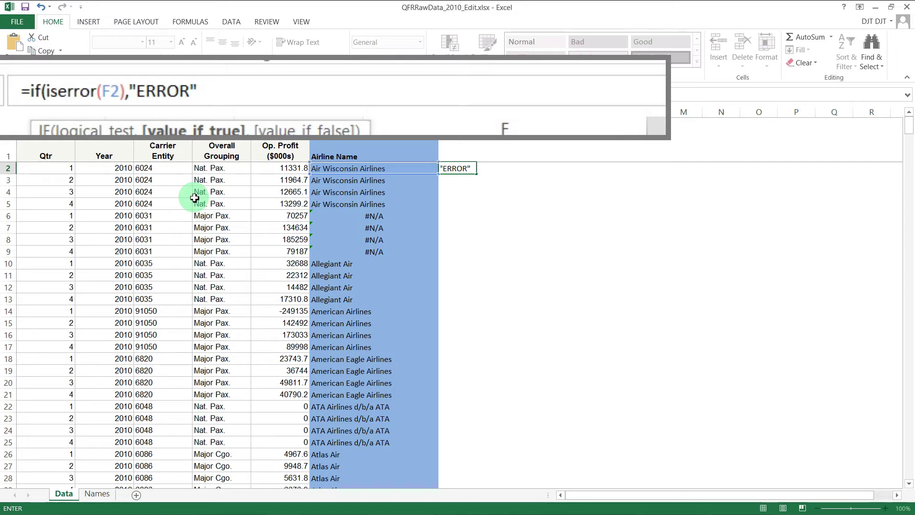
type("\",")
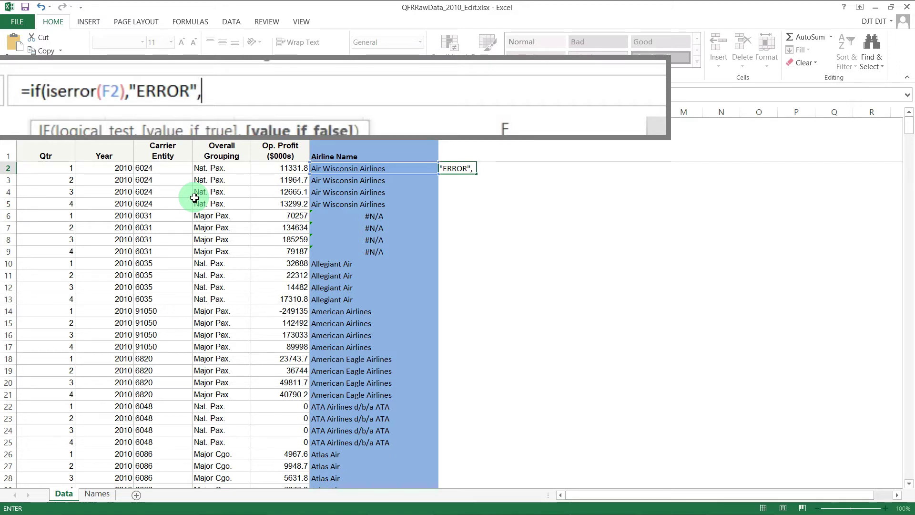
type("\"\"")
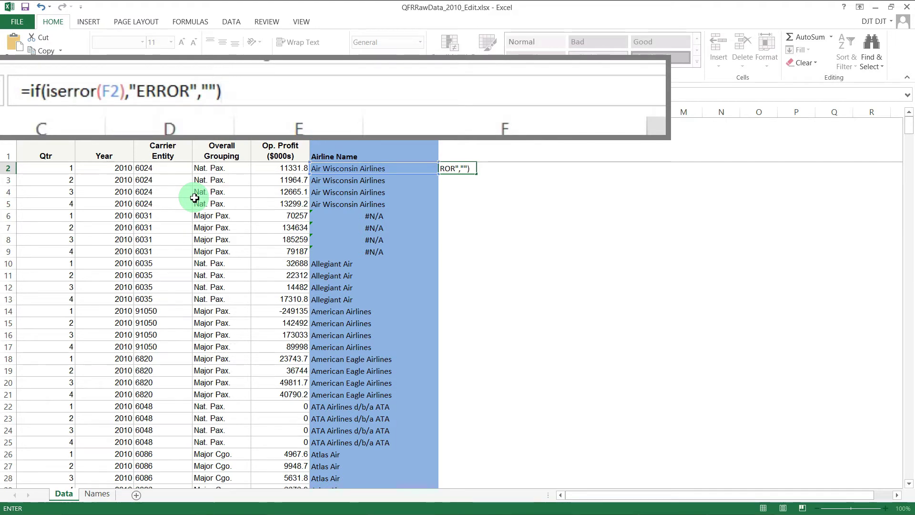
Commit the G2 error check, fill it down column G, and select flagged rows G6:G9.
key("Return")
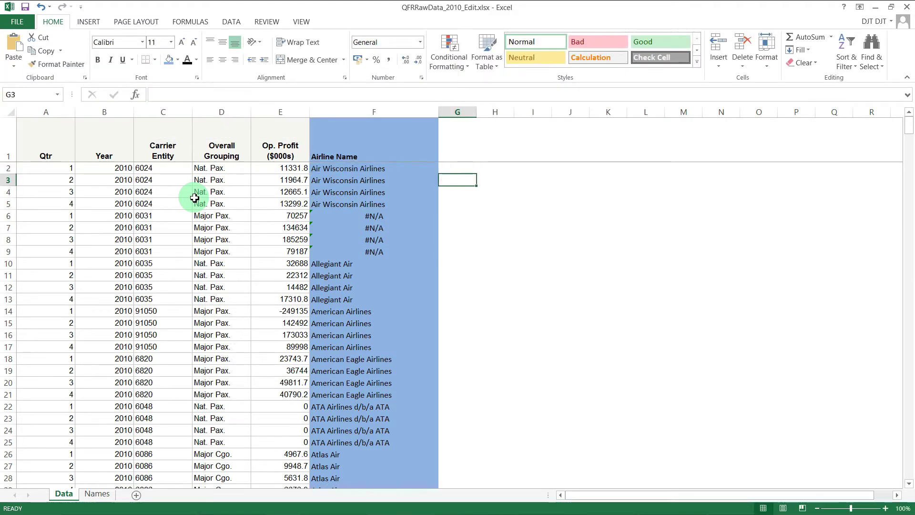
left_click(467, 170)
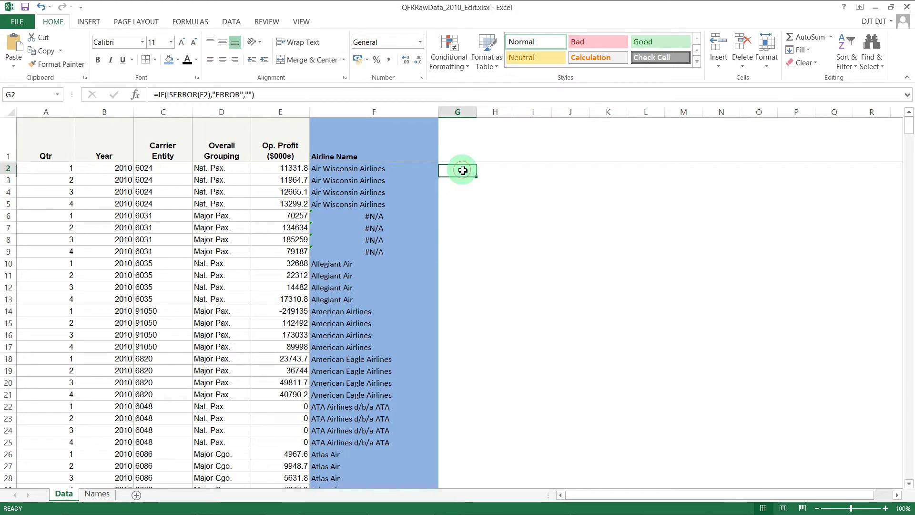
double_click(475, 174)
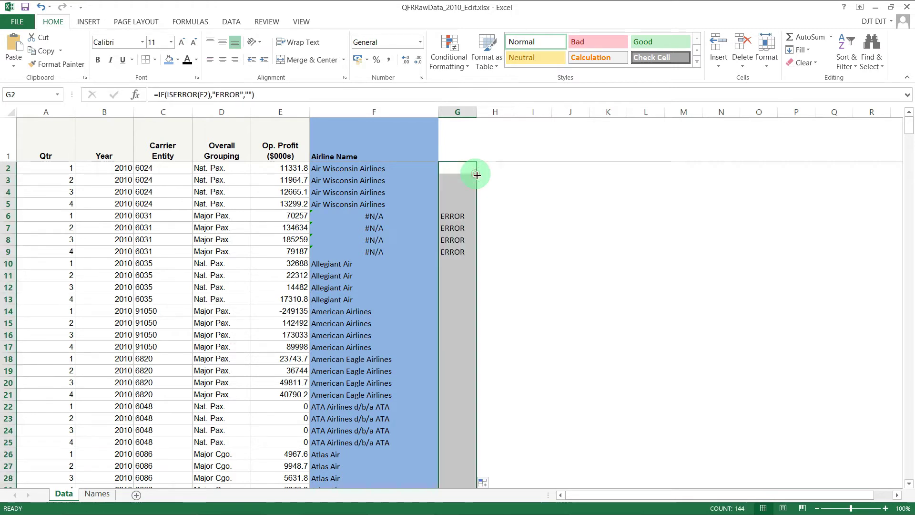
left_click(520, 228)
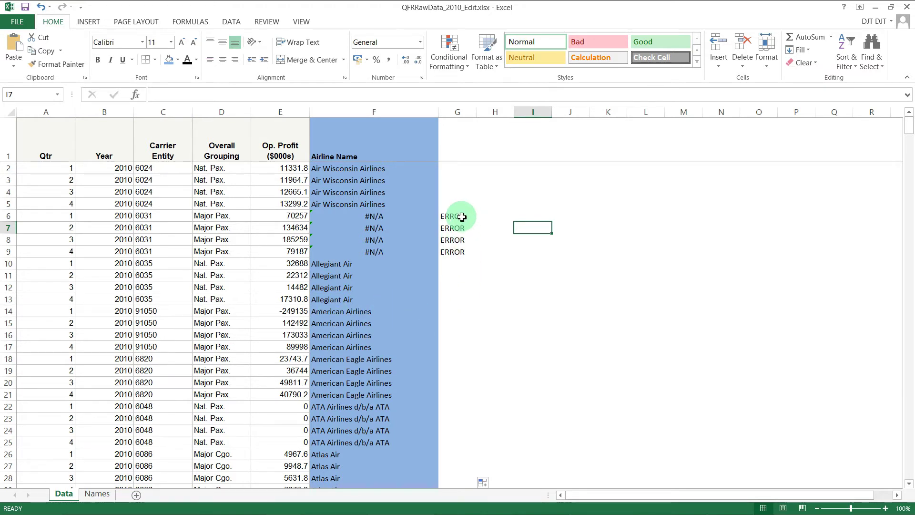
left_click_drag(466, 216, 466, 252)
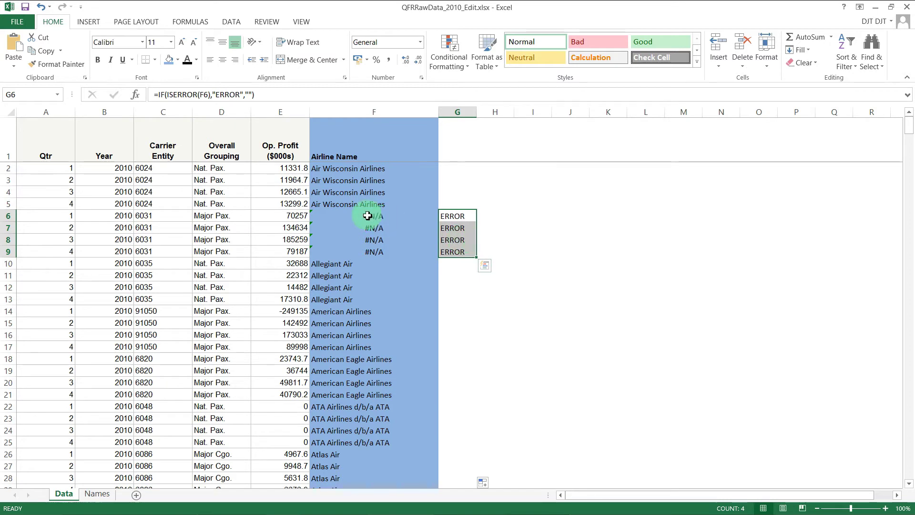
left_click(386, 219)
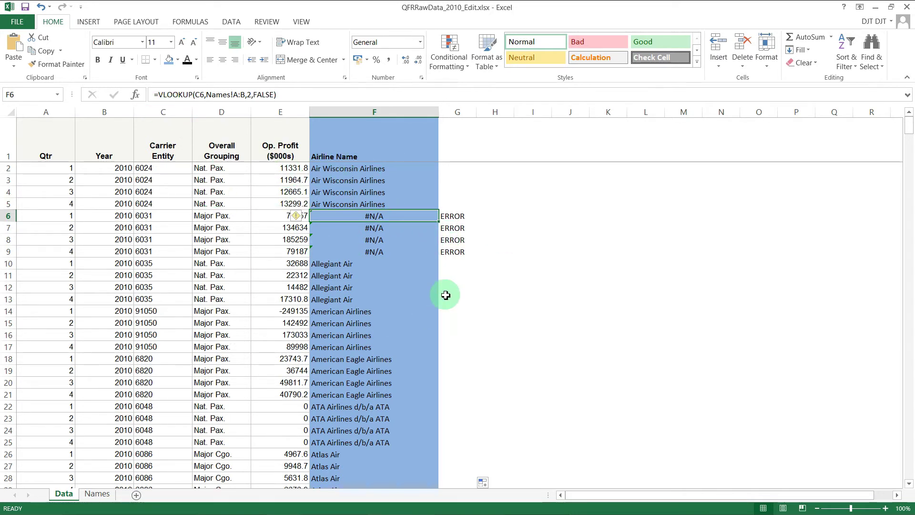
left_click(460, 219)
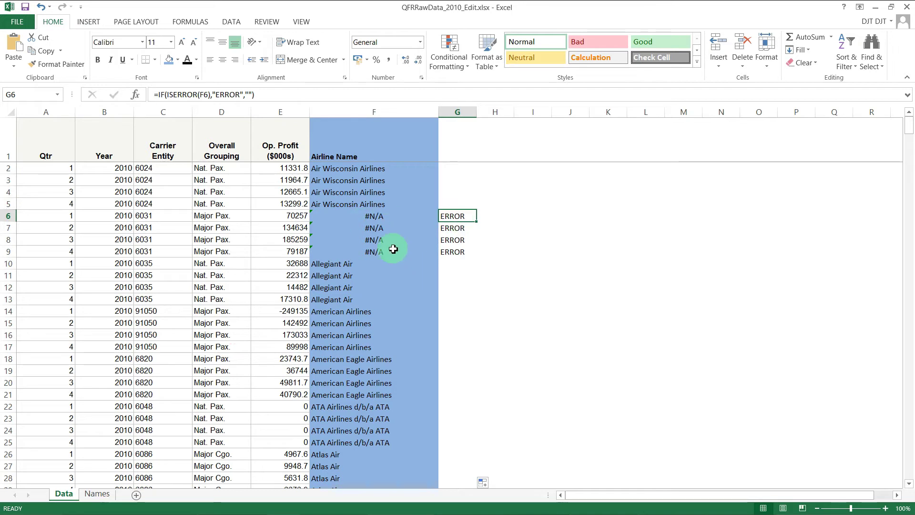
left_click(377, 217)
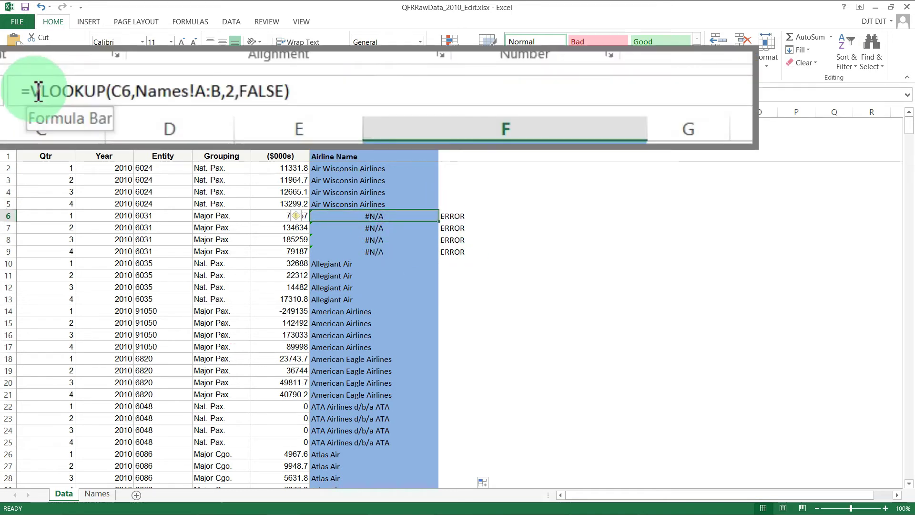
left_click(158, 95)
Rewrite F6 as IF(ISERROR(VLOOKUP),"NOT ON LIST",VLOOKUP) so the unmatched airline shows NOT ON LIST.
left_click_drag(29, 90, 302, 87)
key("ctrl+c")
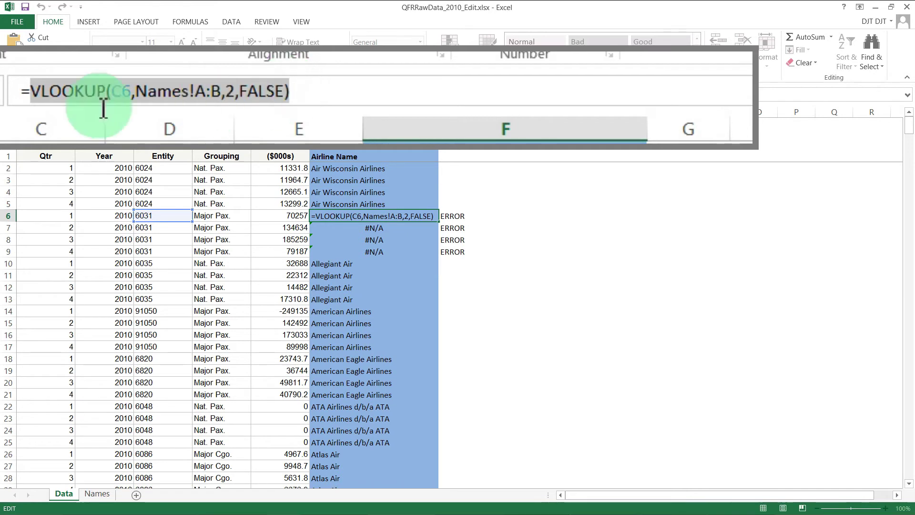
left_click(31, 90)
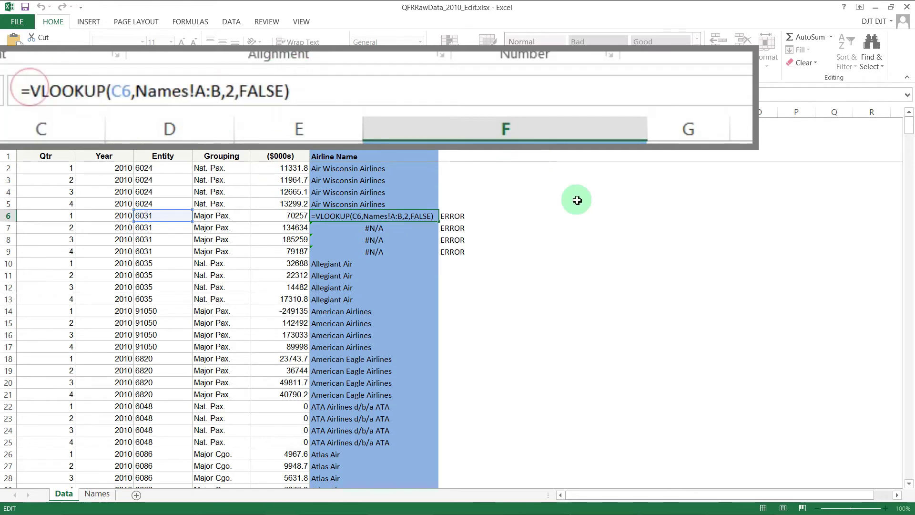
type("if(")
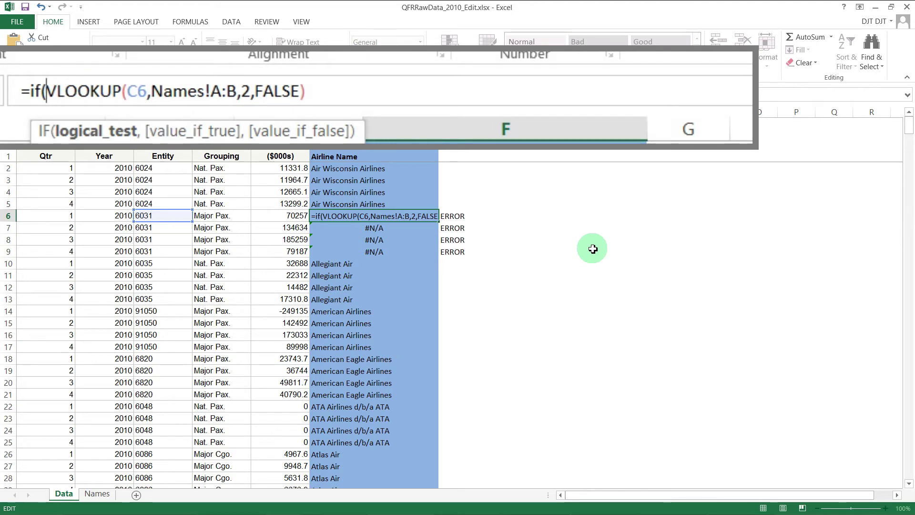
type("iserror(")
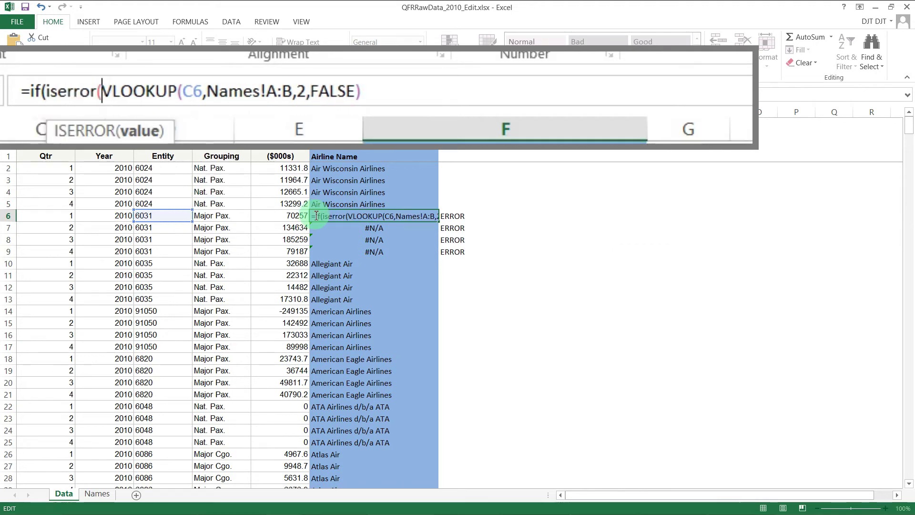
left_click(379, 96)
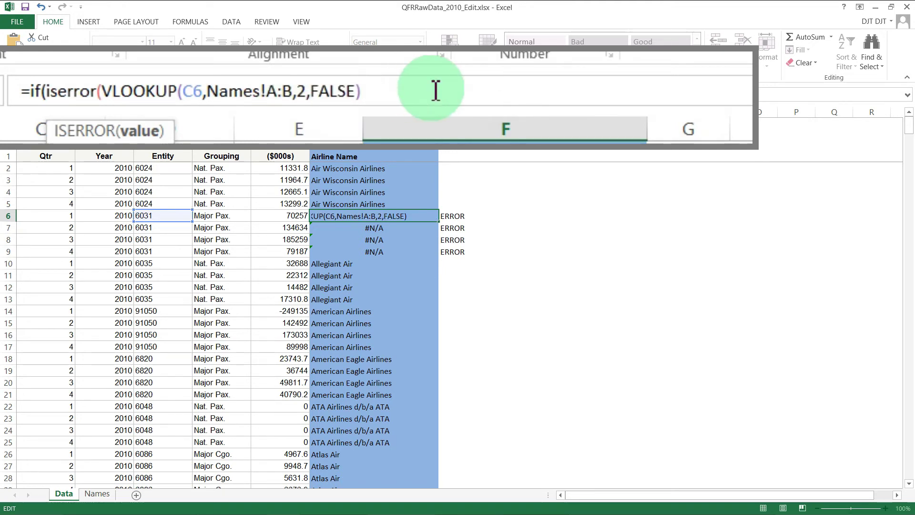
type(")")
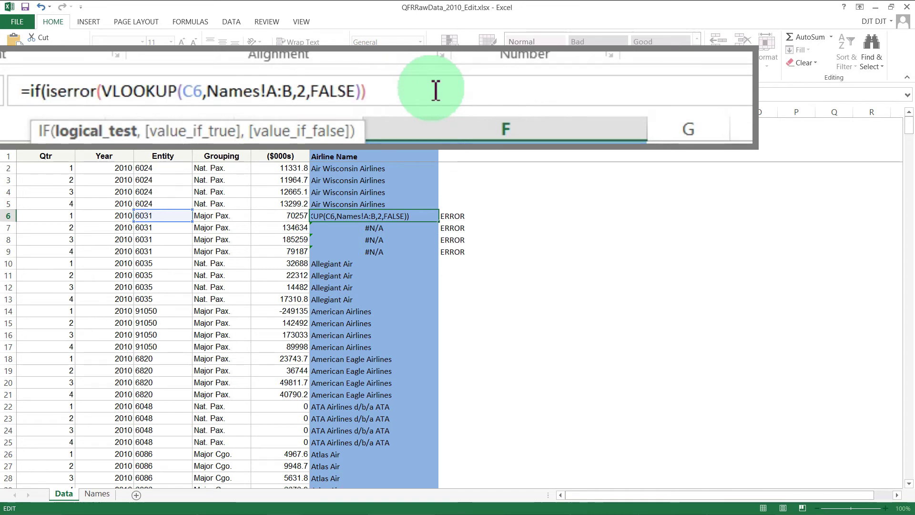
type(",")
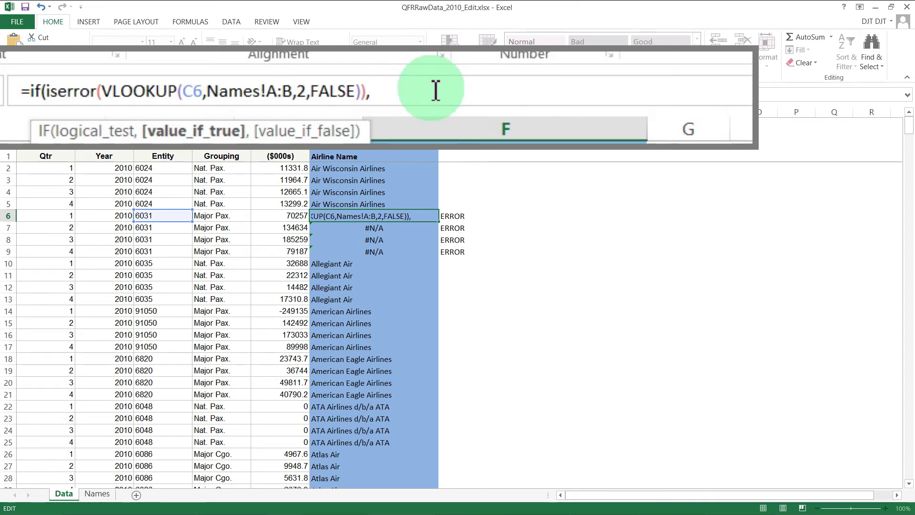
type("\"")
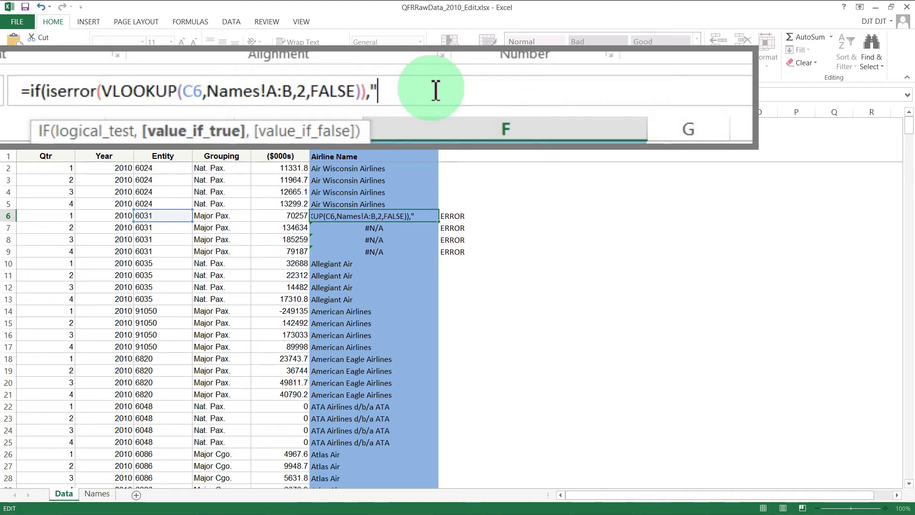
type("NOT ")
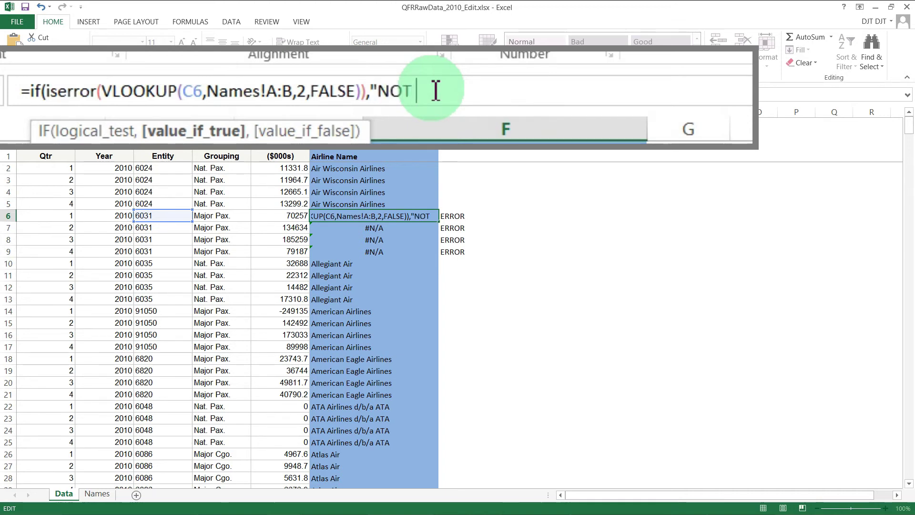
type("ON LIST")
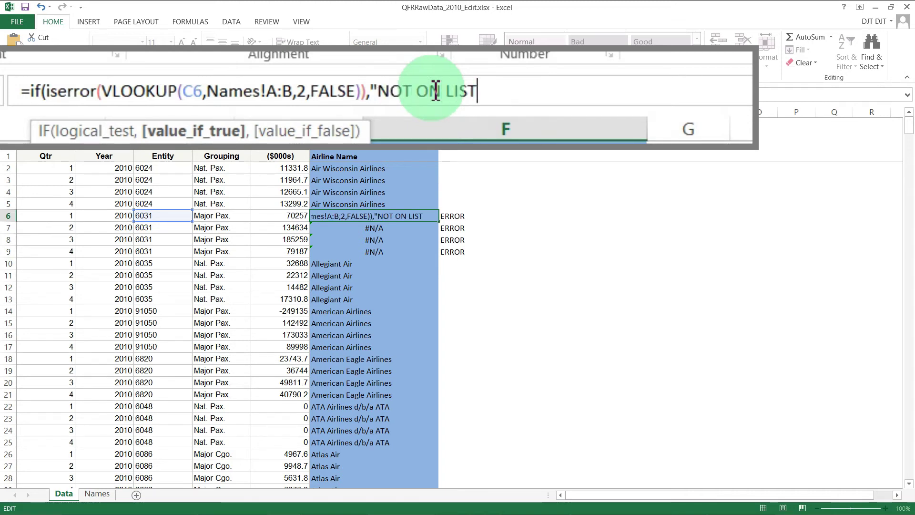
type("\"")
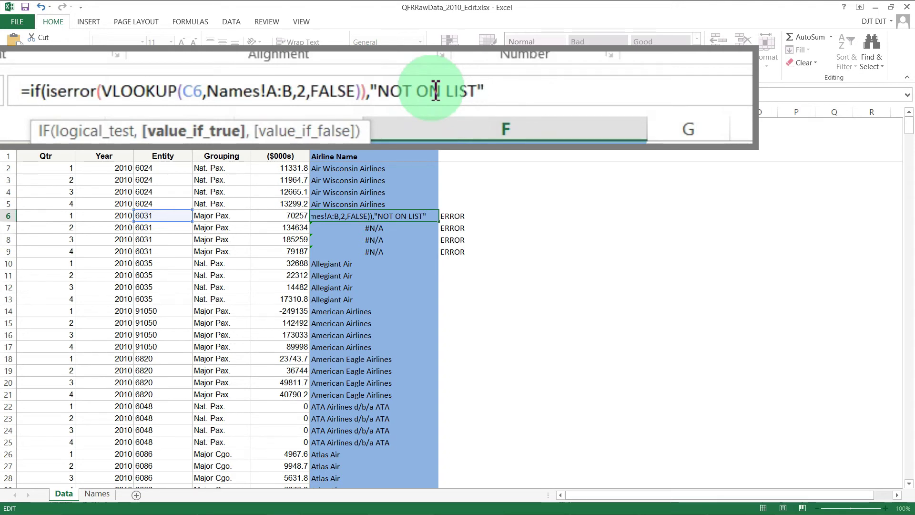
type(",")
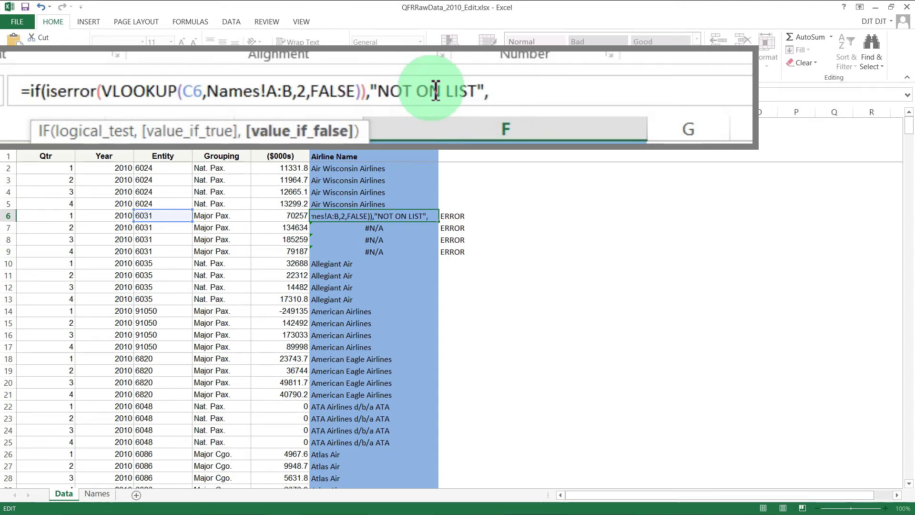
key("ctrl+v")
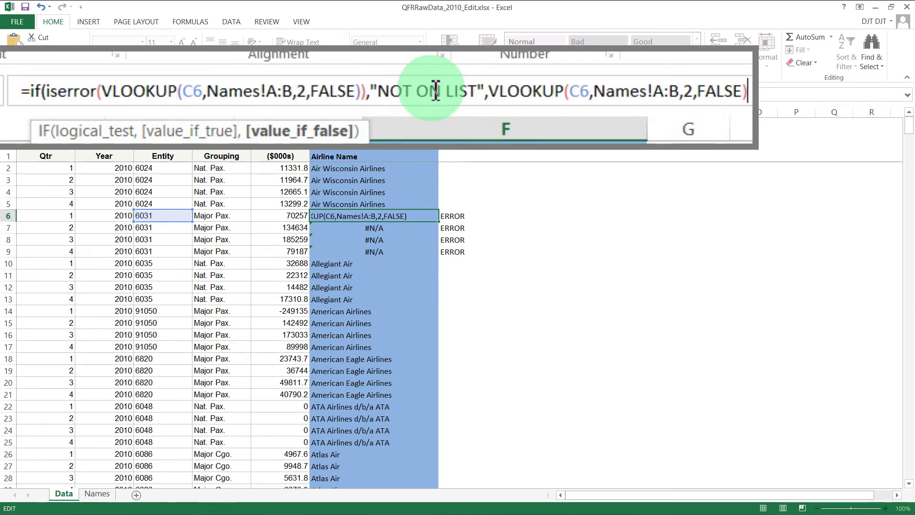
type(")")
key("Return")
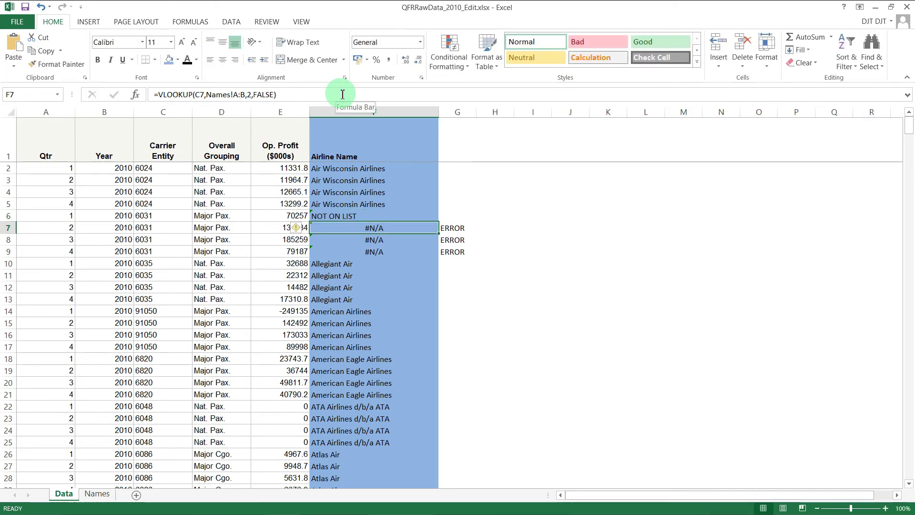
Fill F6's wrapped lookup down column F and up to F2, then verify G8 and F6.
left_click(411, 215)
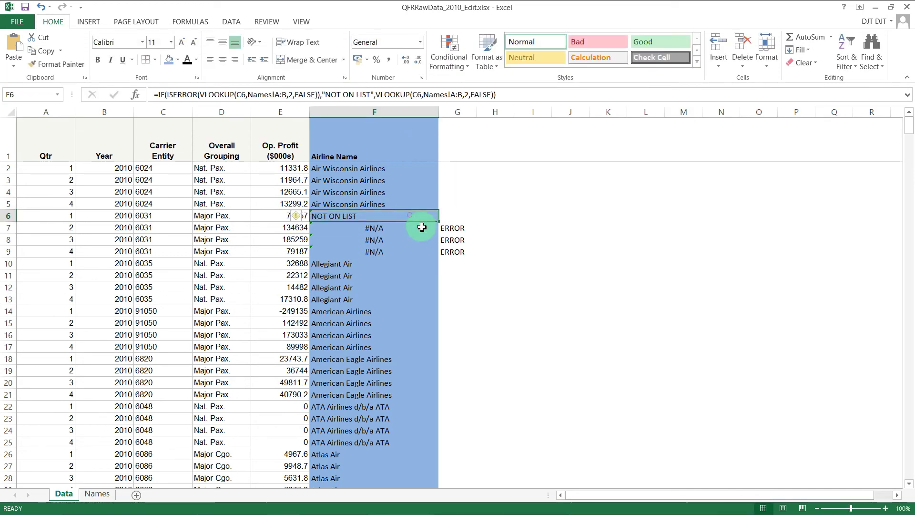
double_click(439, 222)
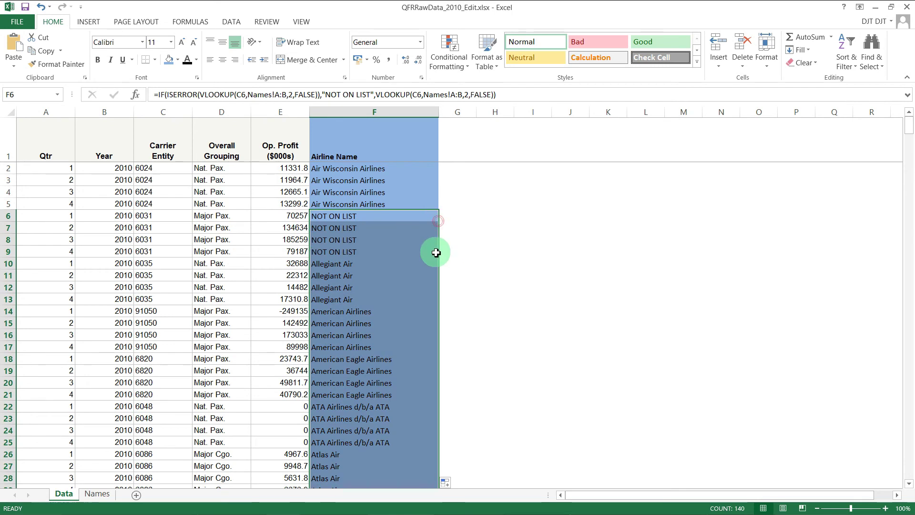
left_click(425, 218)
left_click_drag(439, 222, 425, 168)
left_click(475, 237)
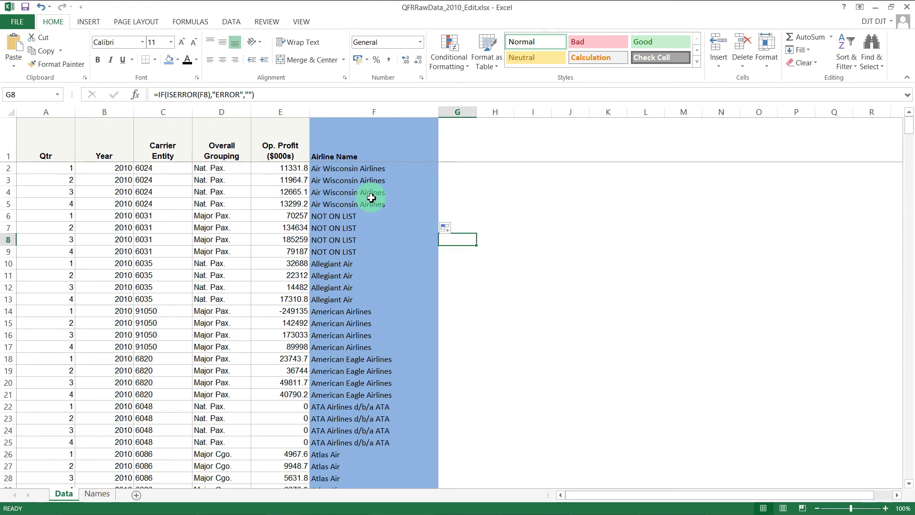
left_click(351, 217)
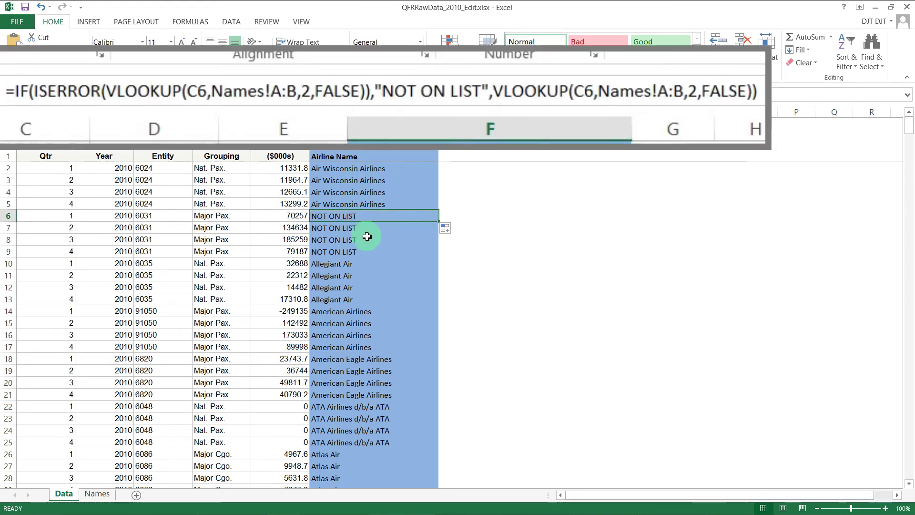